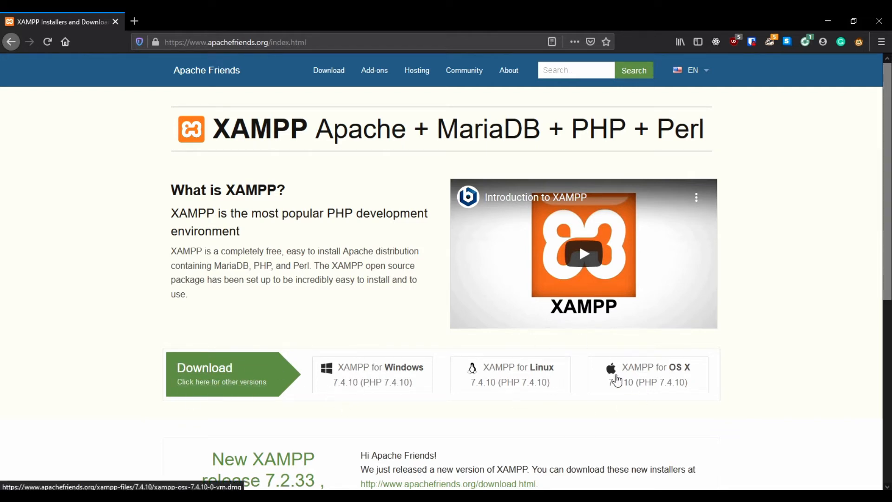
- Download the XAMPP 7.4.10 installer for Windows and launch the downloaded file
{"action": "left_click", "coordinate": [355, 379]}
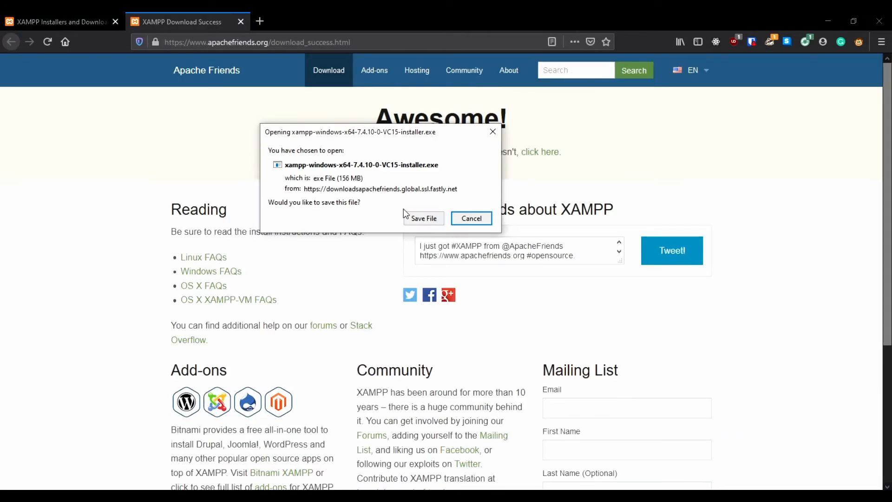
{"action": "left_click", "coordinate": [431, 221]}
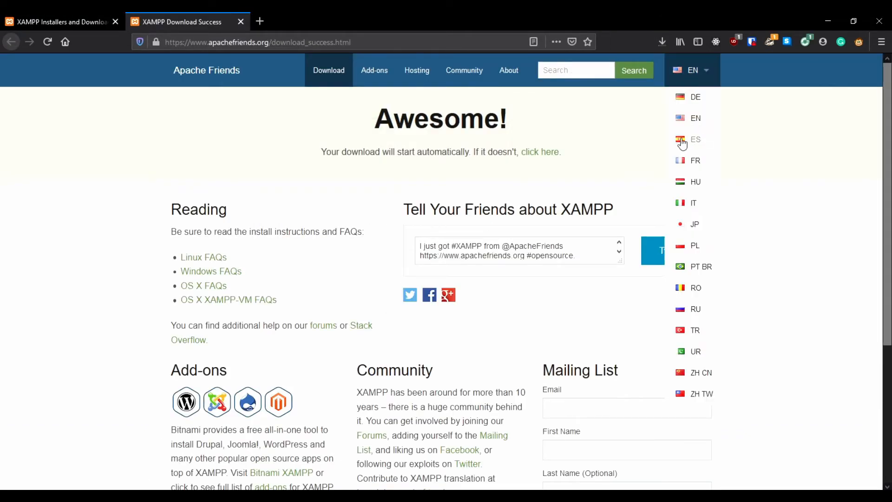
{"action": "left_click", "coordinate": [659, 49]}
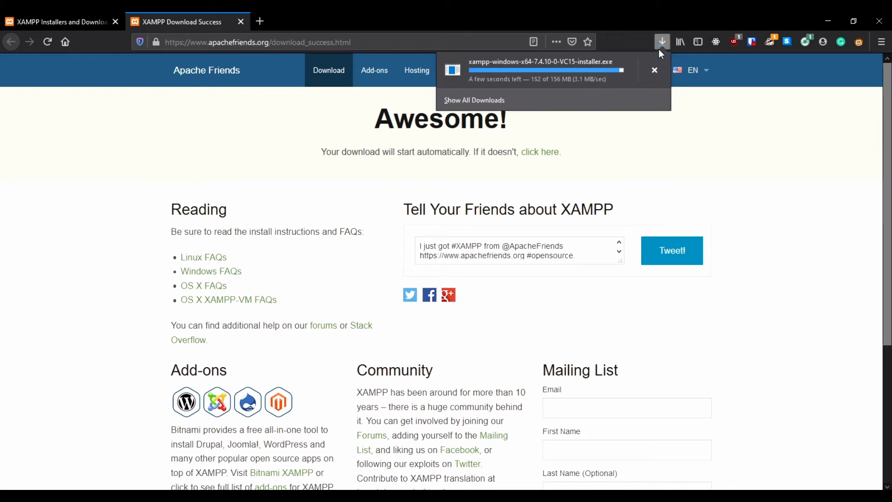
{"action": "left_click", "coordinate": [582, 79]}
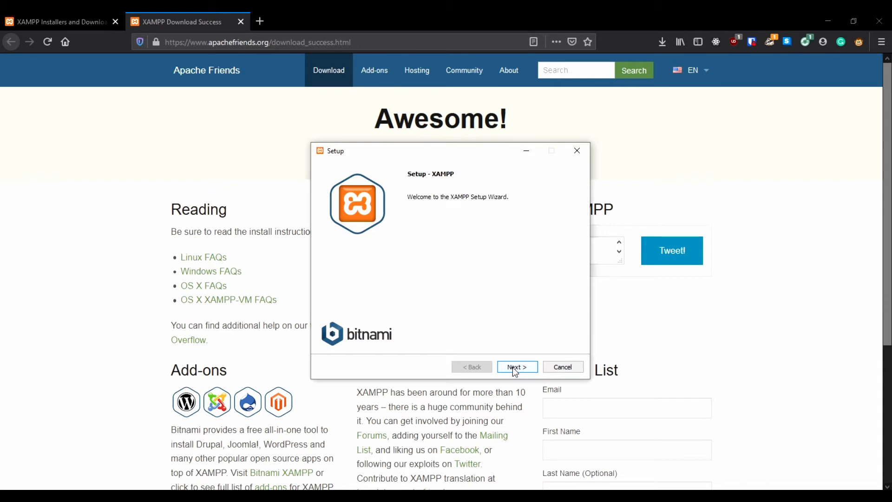
- Install XAMPP in C:\xampp with English as the language, opt out of the Bitnami information, and start the Control Panel on completion
{"action": "left_click", "coordinate": [515, 367]}
{"action": "left_click", "coordinate": [515, 367]}
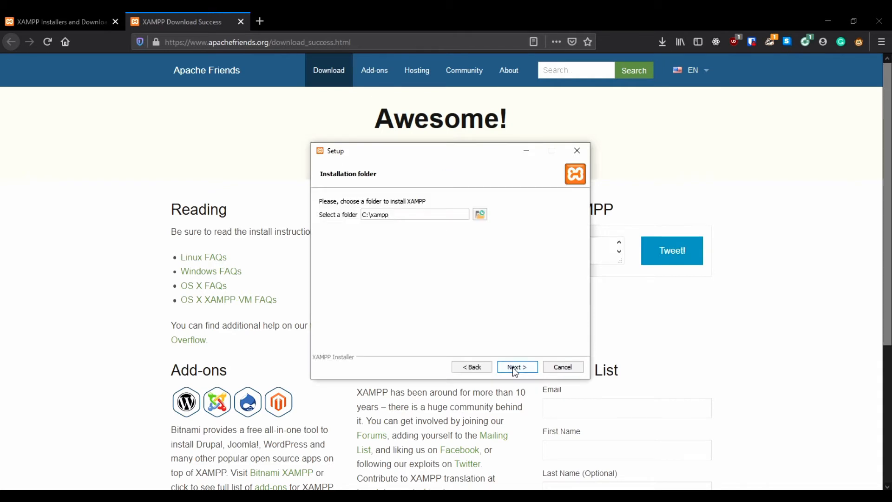
{"action": "left_click", "coordinate": [515, 368]}
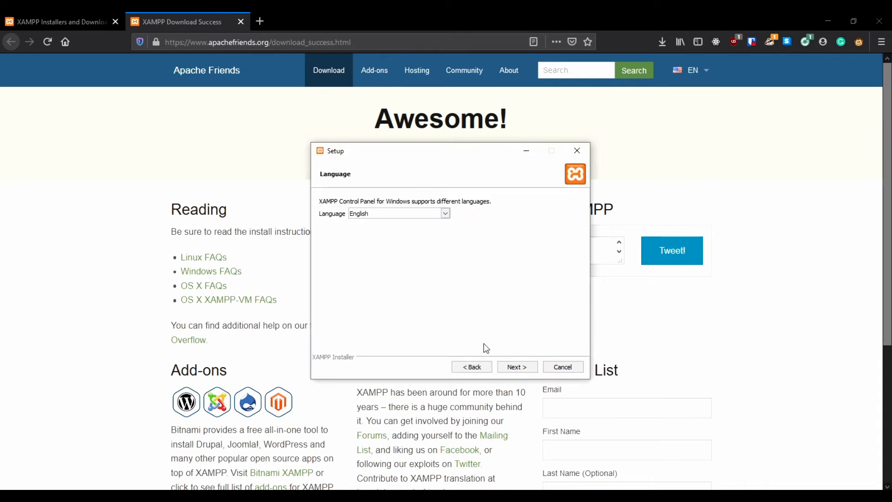
{"action": "left_click", "coordinate": [515, 369]}
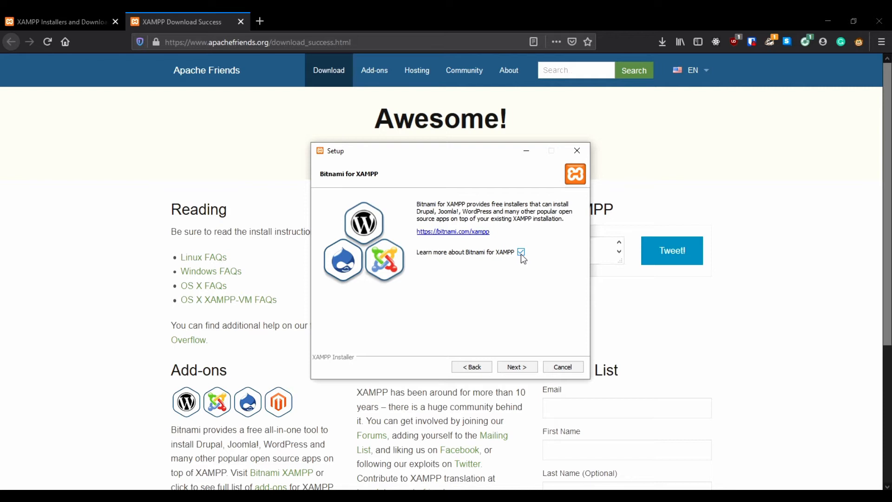
{"action": "left_click", "coordinate": [510, 365]}
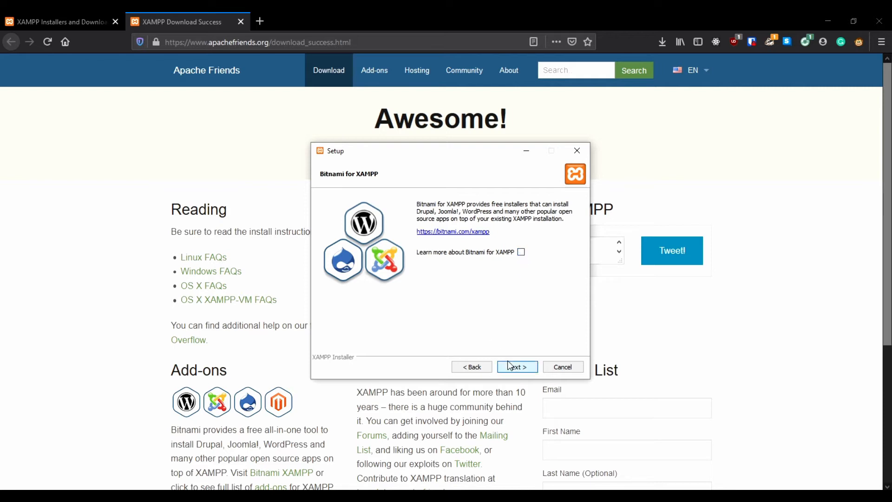
{"action": "left_click", "coordinate": [531, 368]}
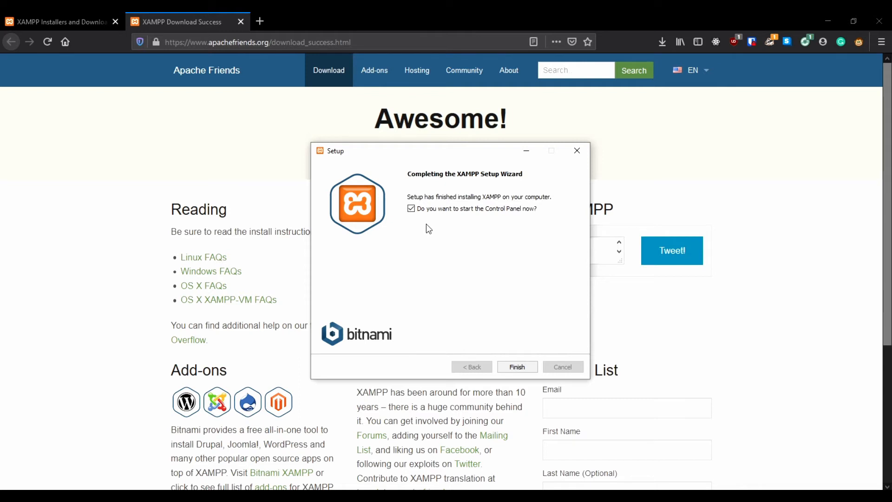
{"action": "left_click", "coordinate": [509, 368]}
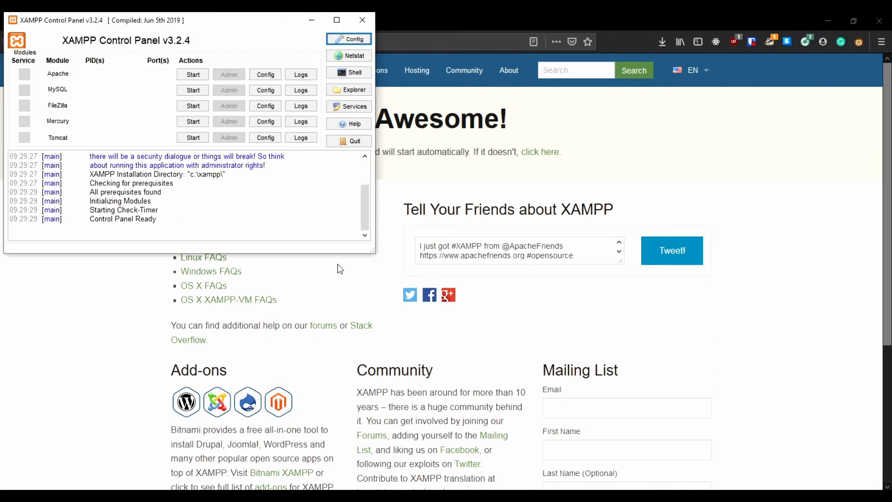
- Maximize the XAMPP Control Panel, switch to File Explorer and copy the full path of the XAMPP Tutorial folder
{"action": "left_click", "coordinate": [337, 19]}
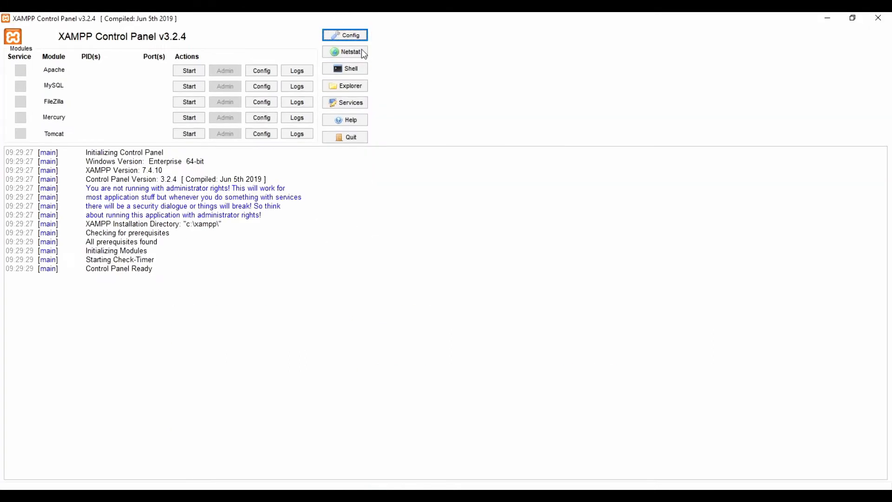
{"action": "left_click", "coordinate": [360, 142]}
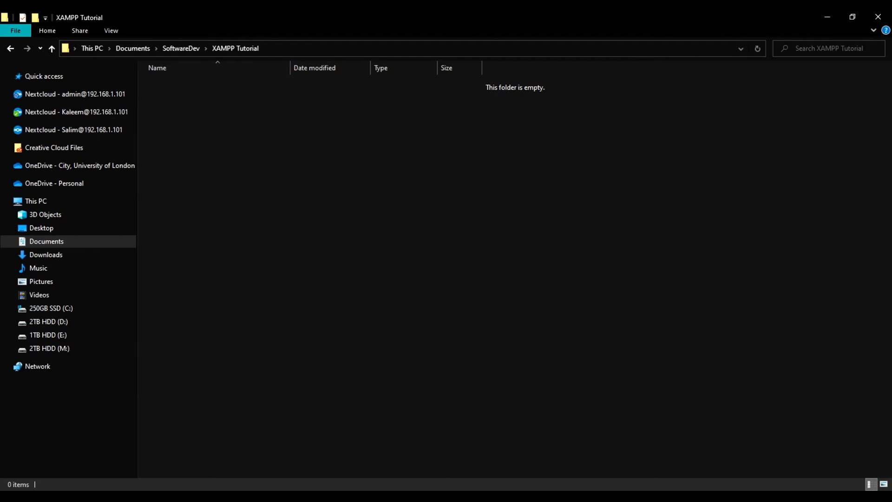
{"action": "left_click", "coordinate": [228, 451]}
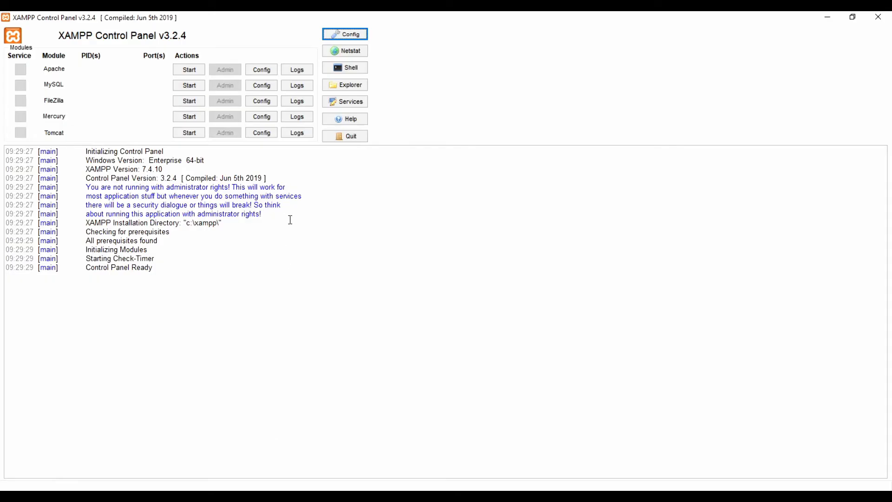
{"action": "key", "text": "alt+Tab"}
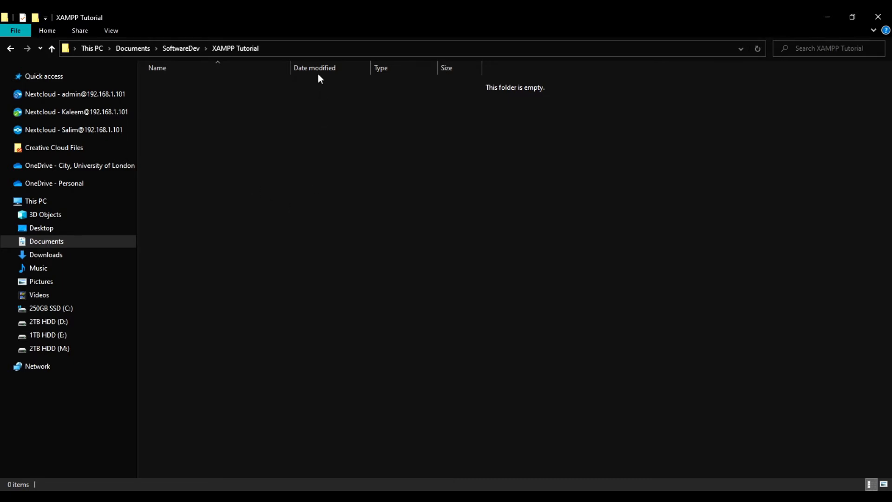
{"action": "left_click", "coordinate": [293, 50]}
{"action": "key", "text": "ctrl+c"}
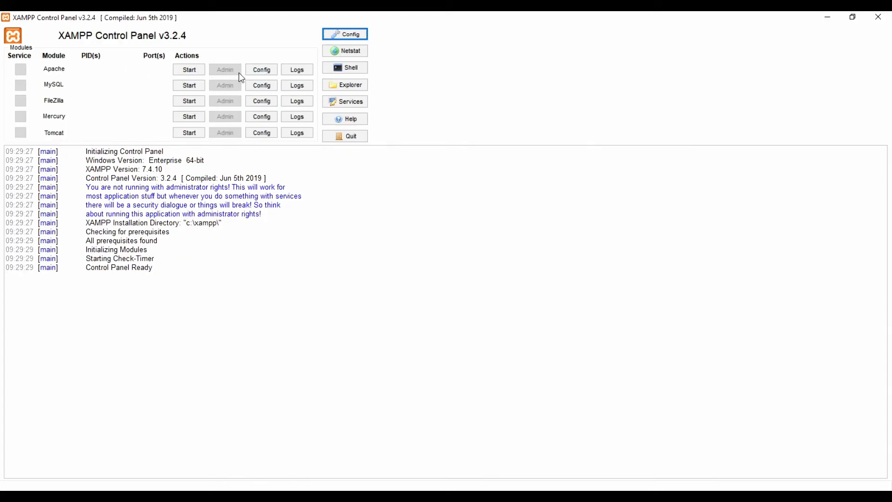
- Open Apache's httpd.conf from the XAMPP Control Panel and maximize its Notepad window
{"action": "left_click", "coordinate": [256, 71]}
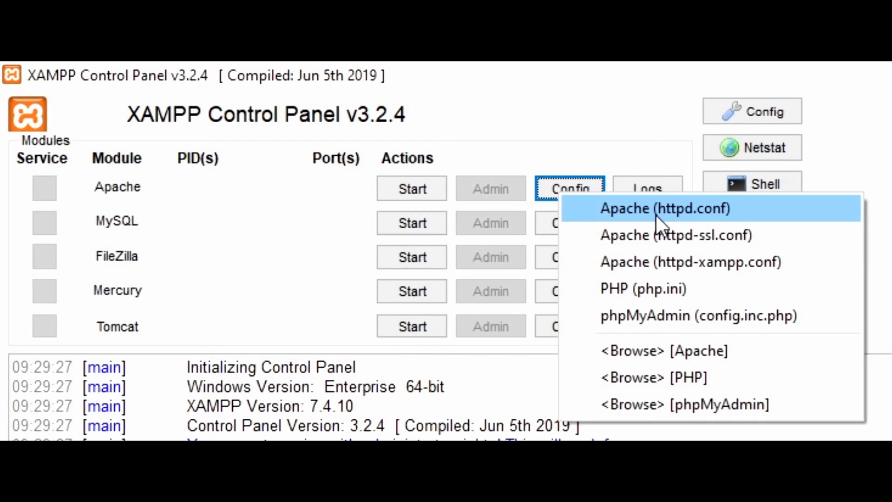
{"action": "left_click", "coordinate": [702, 216]}
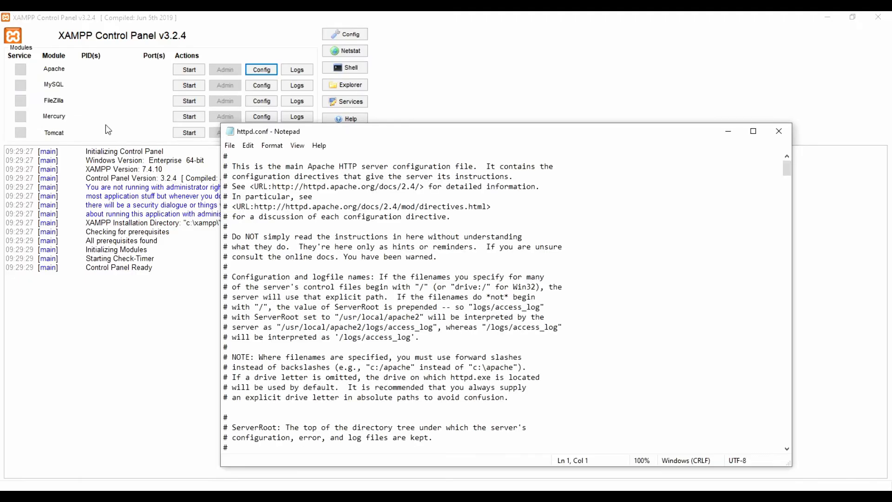
{"action": "double_click", "coordinate": [317, 134]}
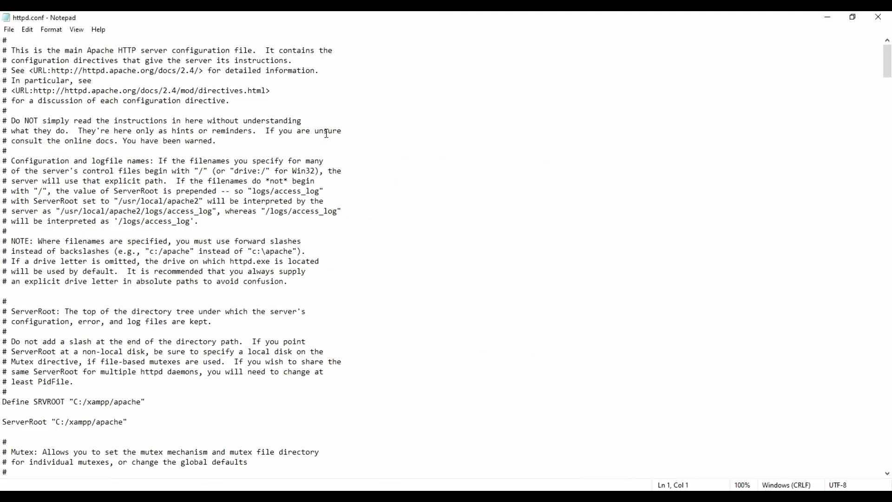
- Search httpd.conf for DocumentRoot and bring the directive's lines into view
{"action": "left_click", "coordinate": [416, 271]}
{"action": "key", "text": "ctrl+f"}
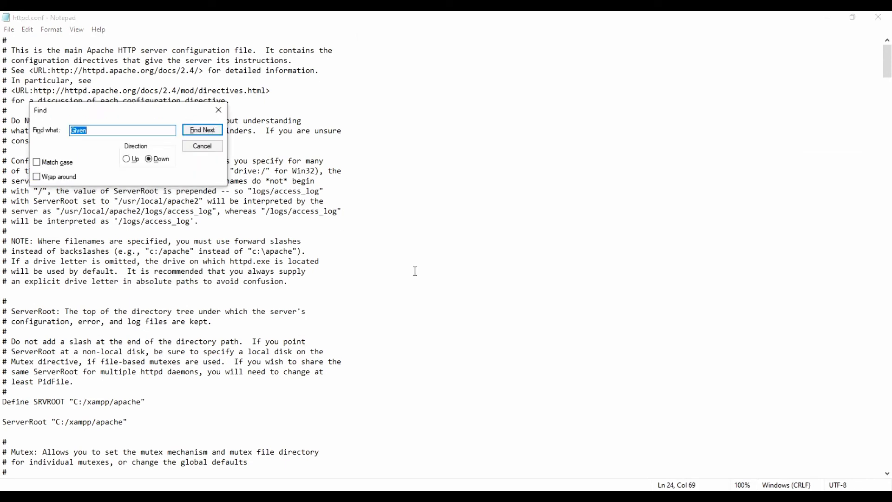
{"action": "key", "text": "BackSpace"}
{"action": "type", "text": "D"}
{"action": "key", "text": "BackSpace"}
{"action": "type", "text": "DocumentRoot"}
{"action": "key", "text": "Return"}
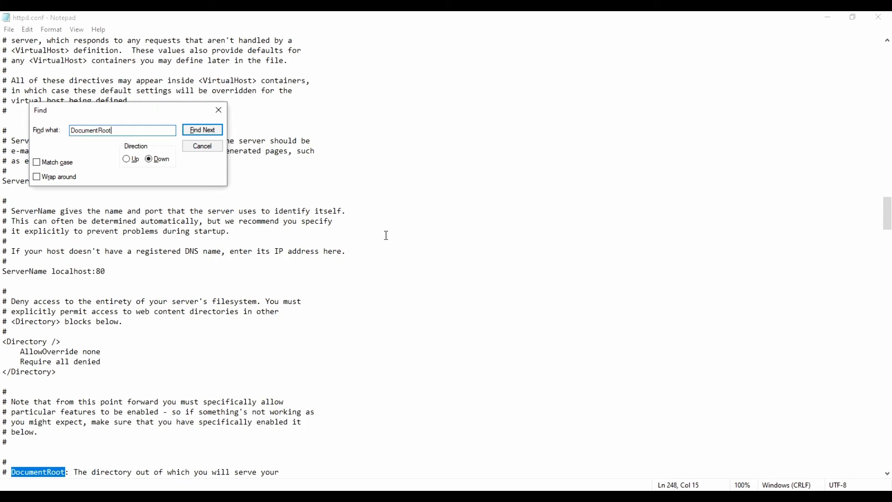
{"action": "left_click", "coordinate": [219, 110]}
{"action": "scroll", "coordinate": [384, 281], "scroll_direction": "down", "scroll_amount": 10}
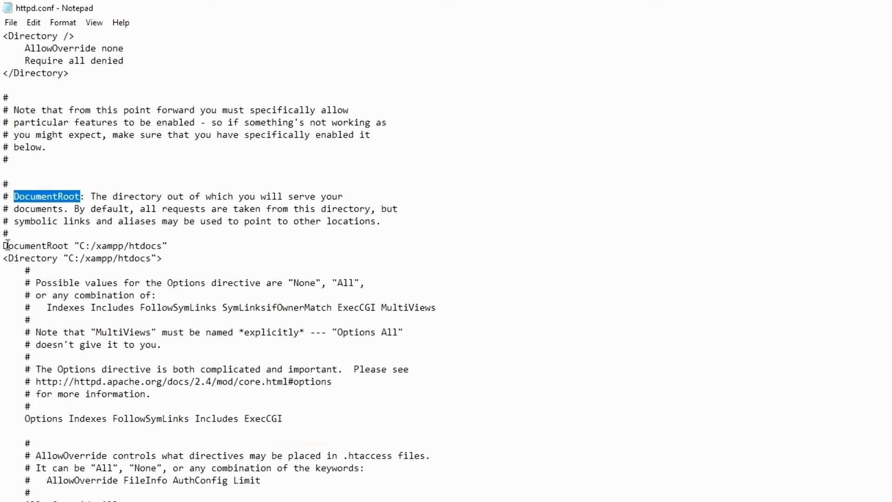
- Replace C:/xampp/htdocs in the DocumentRoot and Directory lines with the copied XAMPP Tutorial folder path, then save and close httpd.conf
{"action": "left_click_drag", "start_coordinate": [3, 293], "coordinate": [81, 293]}
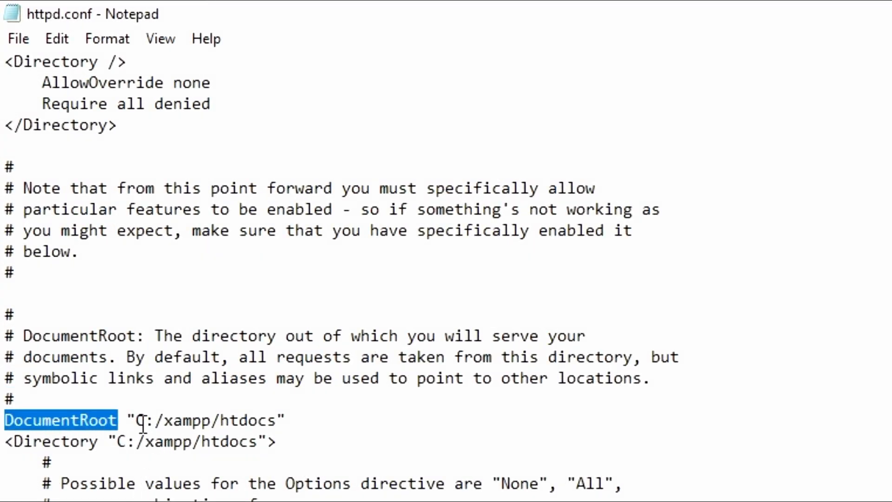
{"action": "left_click_drag", "start_coordinate": [135, 421], "coordinate": [119, 441]}
{"action": "key", "text": "ctrl+v"}
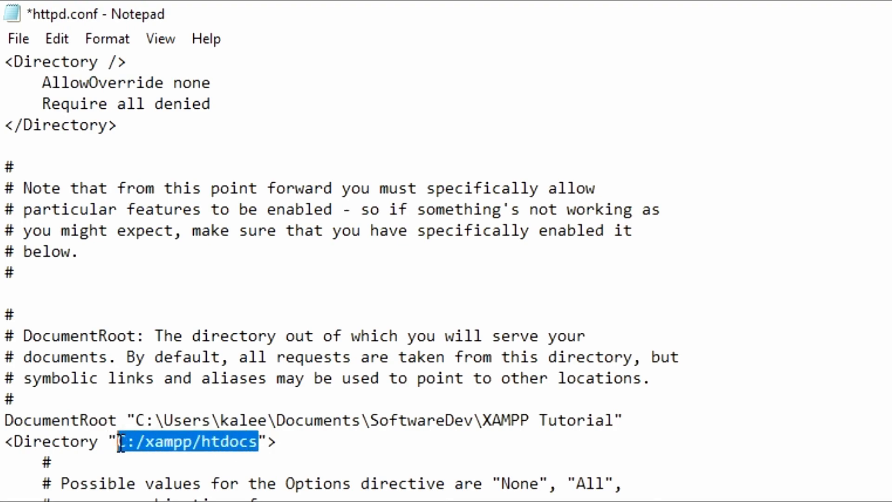
{"action": "key", "text": "ctrl+v"}
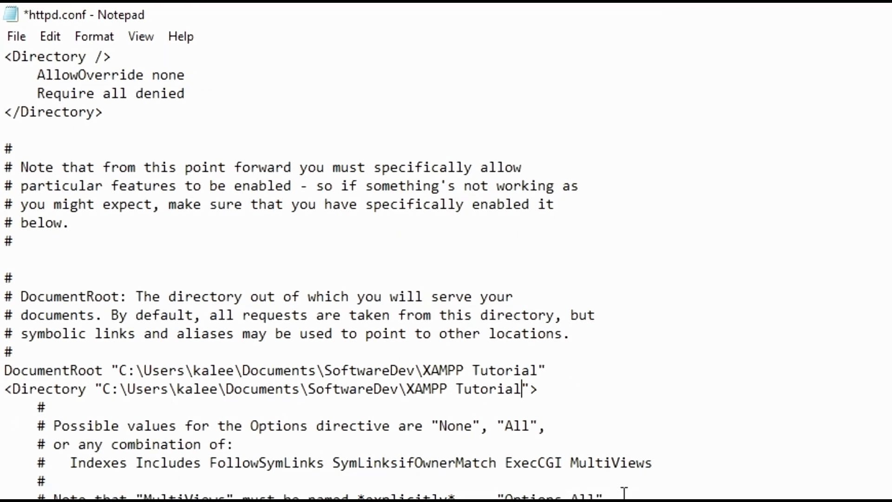
{"action": "key", "text": "ctrl+s"}
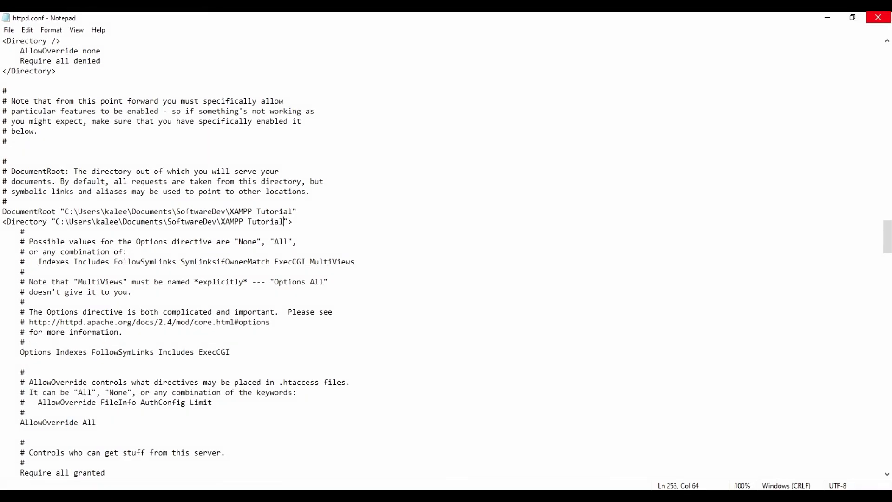
{"action": "left_click", "coordinate": [878, 17]}
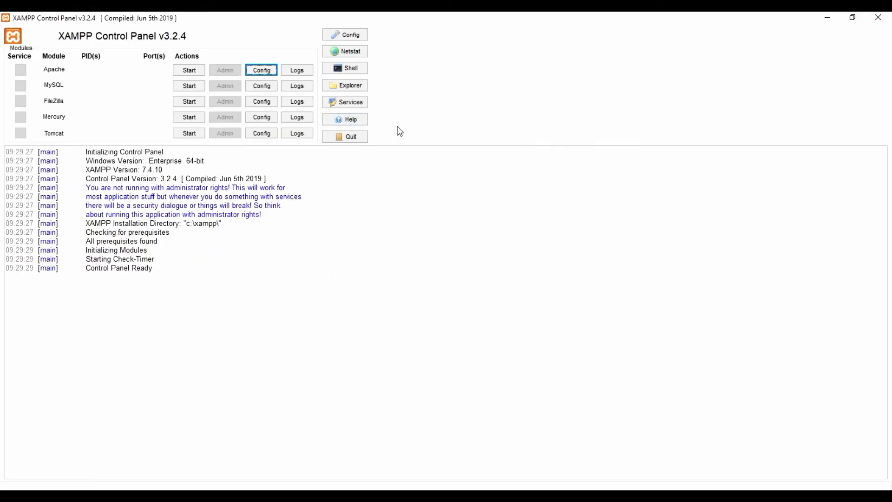
- Start the Apache module and open index.php from the XAMPP Tutorial folder in Visual Studio Code
{"action": "left_click", "coordinate": [188, 71]}
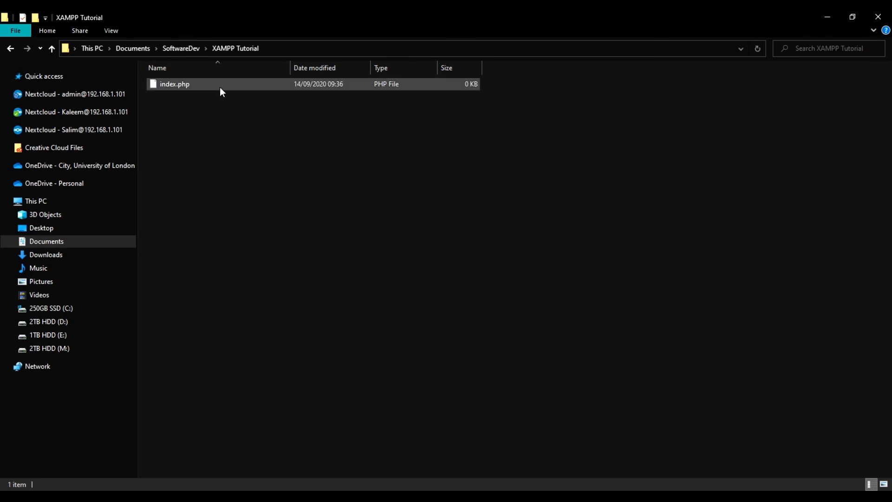
{"action": "left_click", "coordinate": [219, 88]}
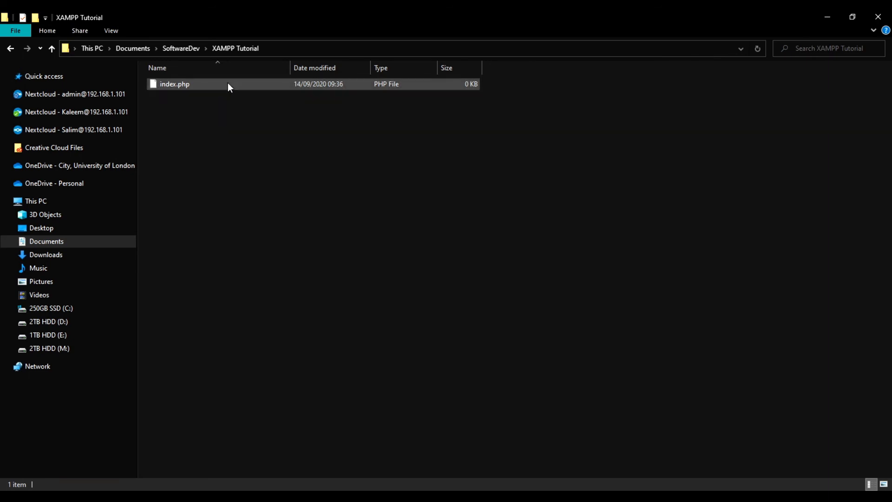
{"action": "right_click", "coordinate": [228, 83]}
{"action": "left_click", "coordinate": [270, 129]}
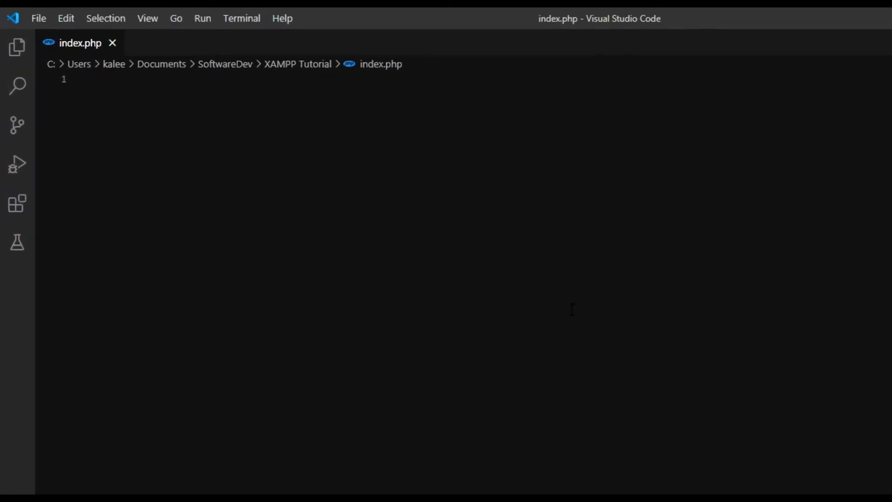
- Write a PHP block in index.php containing echo "Hello world"; and save the file
{"action": "type", "text": "<?php"}
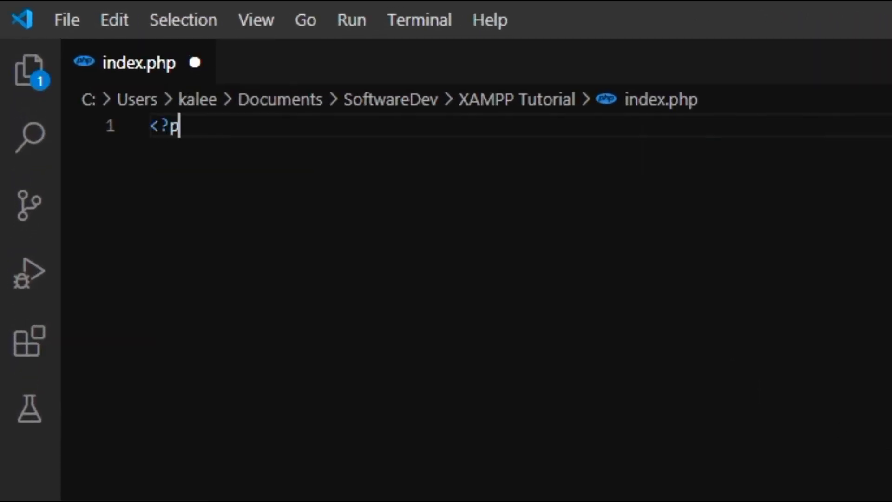
{"action": "key", "text": "Return"}
{"action": "key", "text": "Return"}
{"action": "type", "text": "?>"}
{"action": "key", "text": "ctrl+s"}
{"action": "key", "text": "Up"}
{"action": "key", "text": "Return"}
{"action": "key", "text": "Up"}
{"action": "key", "text": "Return"}
{"action": "key", "text": "Tab"}
{"action": "type", "text": "echo \"Hello world\";"}
{"action": "key", "text": "ctrl+s"}
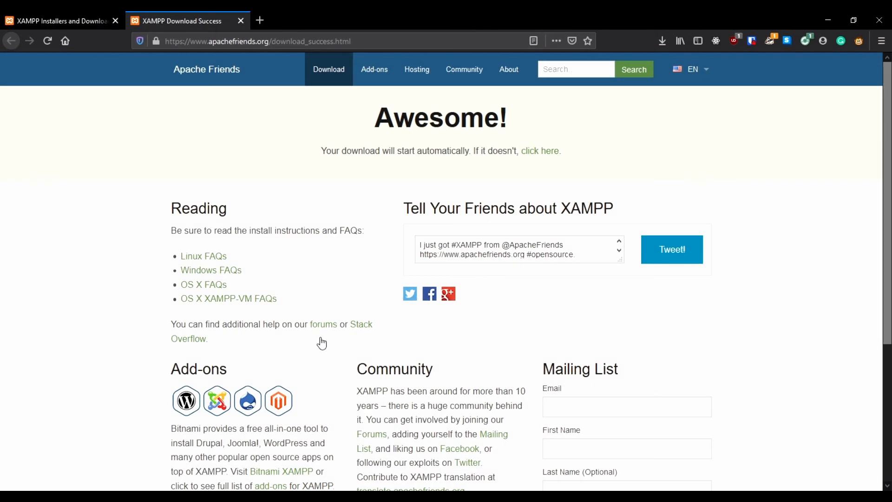
- Load localhost in a new browser tab and check the output of index.php
{"action": "key", "text": "ctrl+t"}
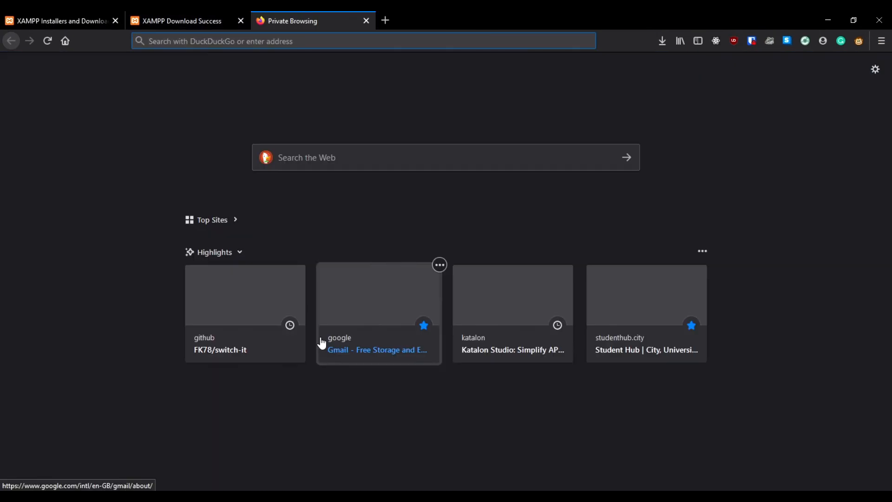
{"action": "type", "text": "localhost/"}
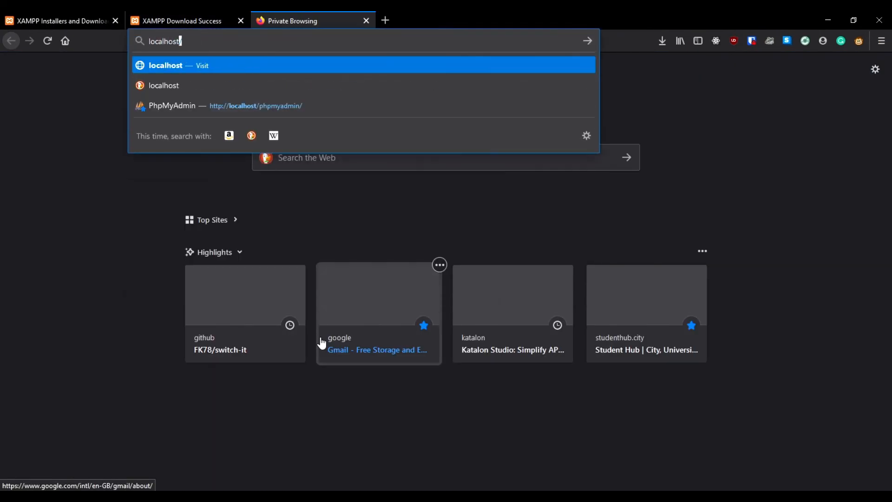
{"action": "key", "text": "Return"}
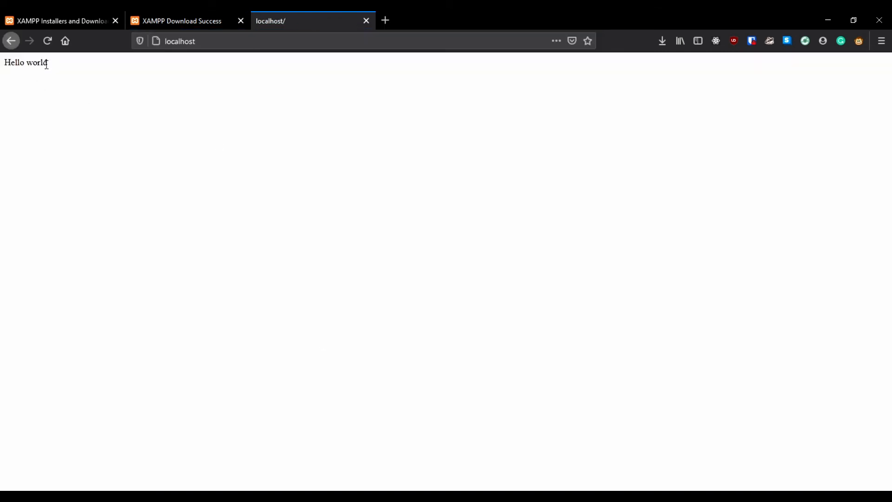
{"action": "left_click_drag", "start_coordinate": [47, 64], "coordinate": [4, 64]}
{"action": "left_click", "coordinate": [191, 169]}
- Return to the XAMPP Control Panel, view Apache's httpd.conf again and minimize its window
{"action": "left_click", "coordinate": [260, 494]}
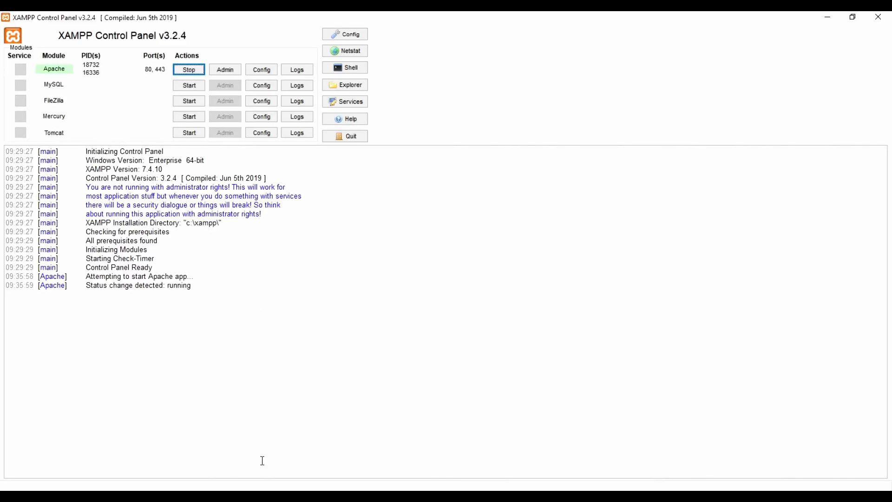
{"action": "left_click", "coordinate": [262, 70]}
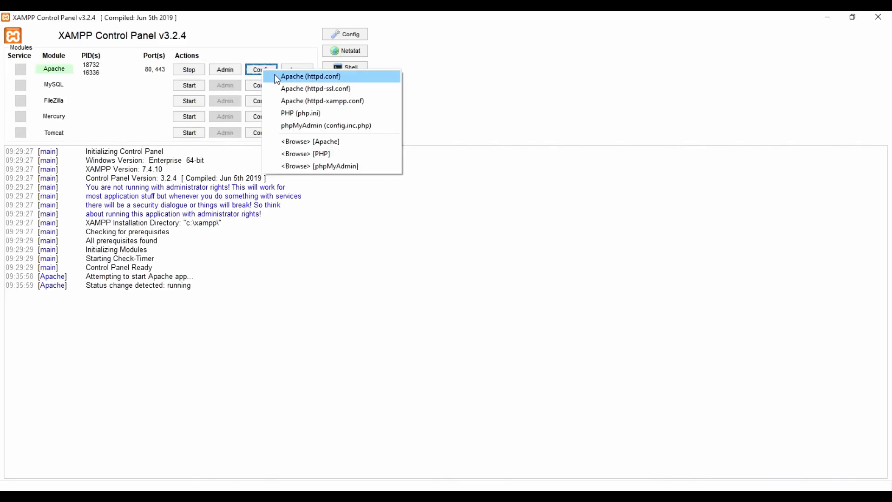
{"action": "left_click", "coordinate": [278, 76]}
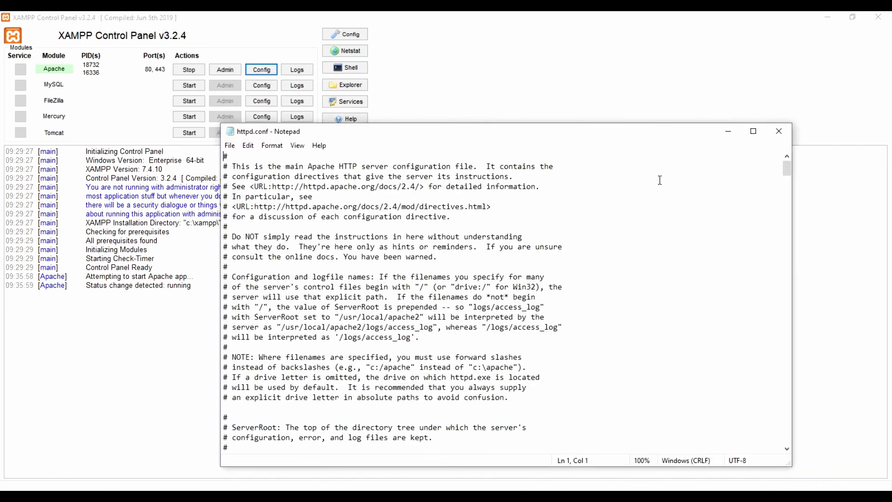
{"action": "left_click", "coordinate": [720, 129]}
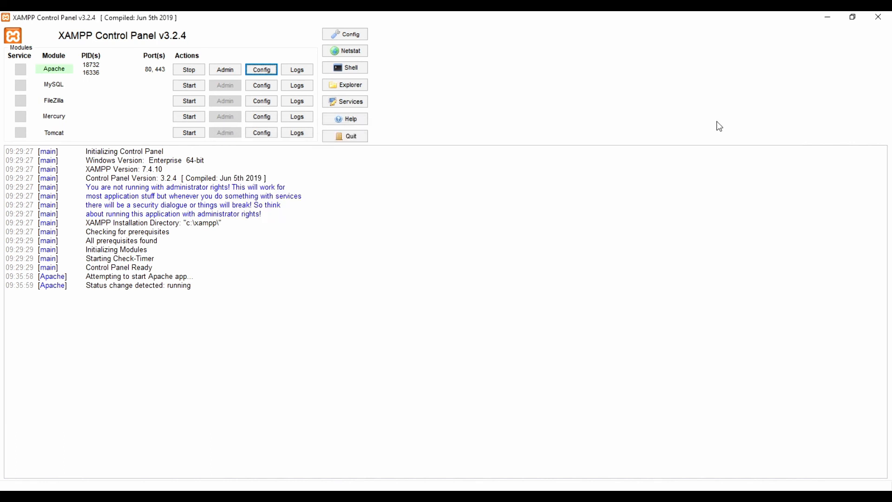